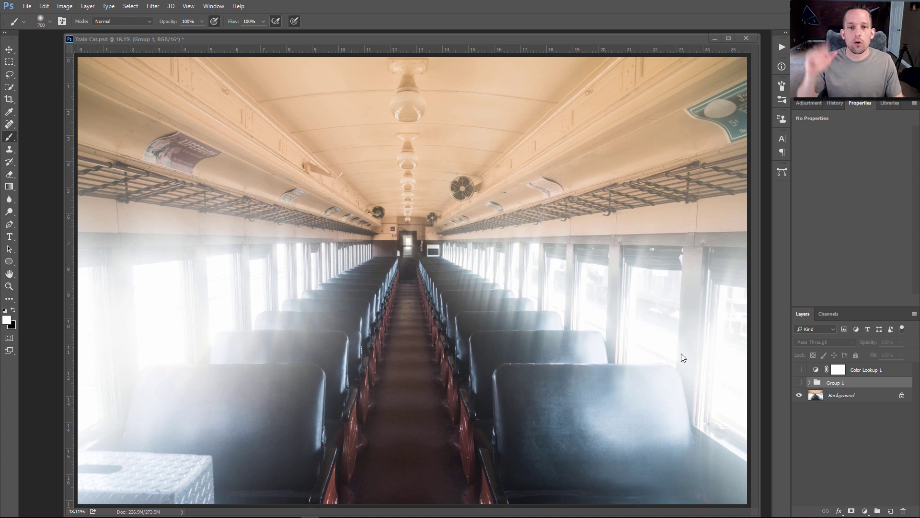
# Turn on Group 1 and the Color Lookup 1 grade to reveal the finished edit.
pyautogui.click(799, 383)
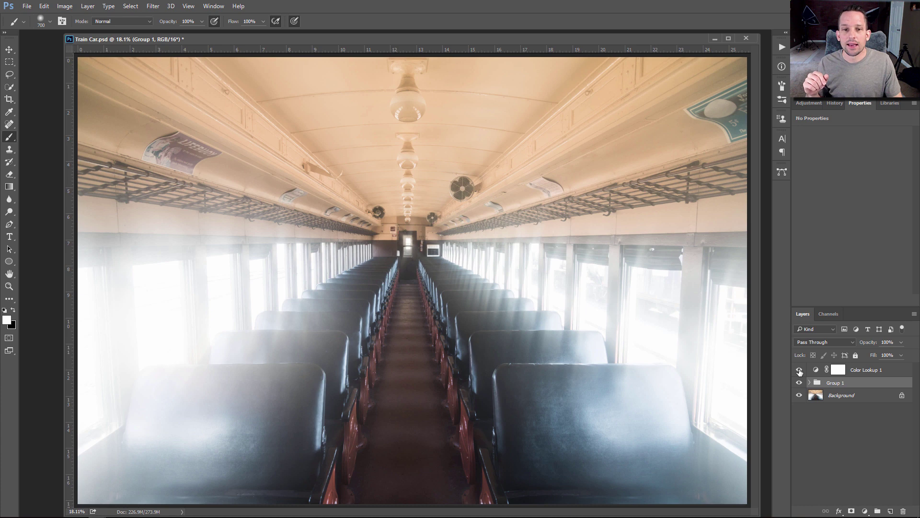
pyautogui.click(799, 370)
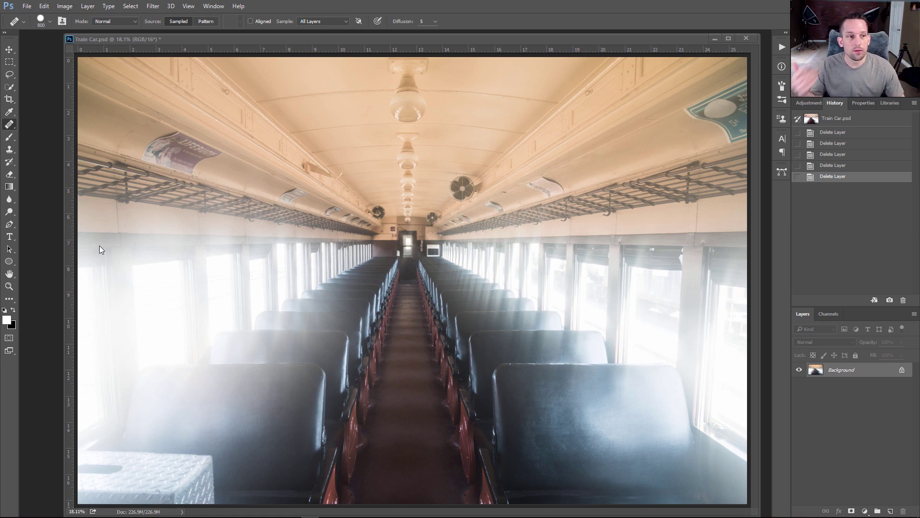
pyautogui.click(9, 149)
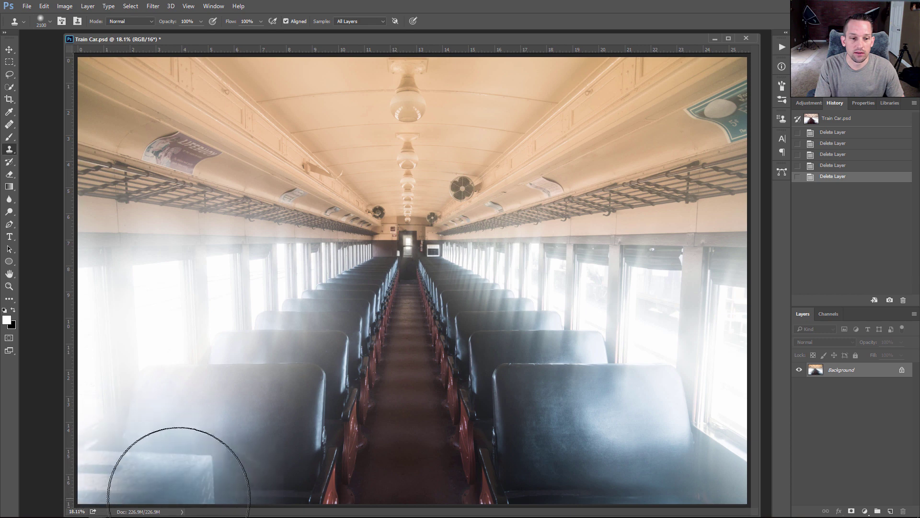
pyautogui.moveTo(179, 470)
pyautogui.mouseDown()
pyautogui.moveTo(225, 483)
pyautogui.moveTo(174, 482)
pyautogui.moveTo(143, 452)
pyautogui.moveTo(128, 467)
pyautogui.moveTo(133, 462)
pyautogui.mouseUp()
pyautogui.moveTo(62, 473); pyautogui.dragTo(165, 462)
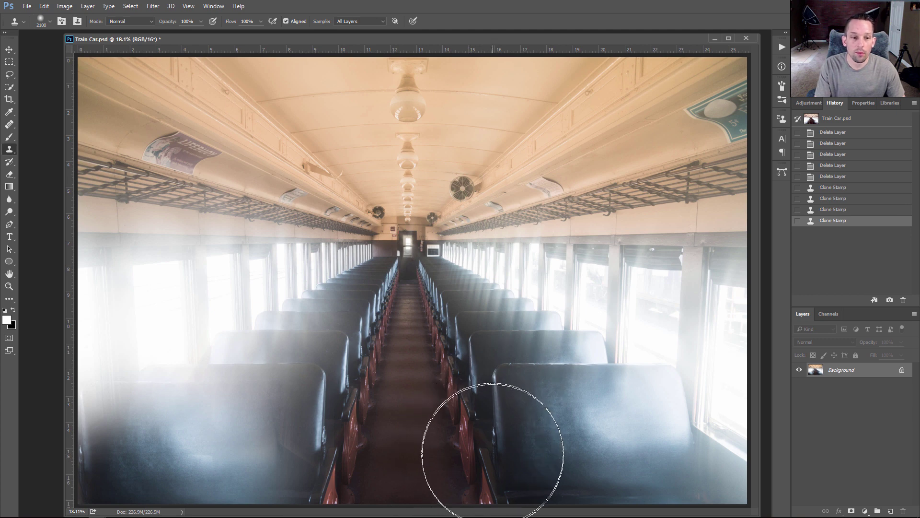
pyautogui.click(834, 176)
pyautogui.click(10, 124)
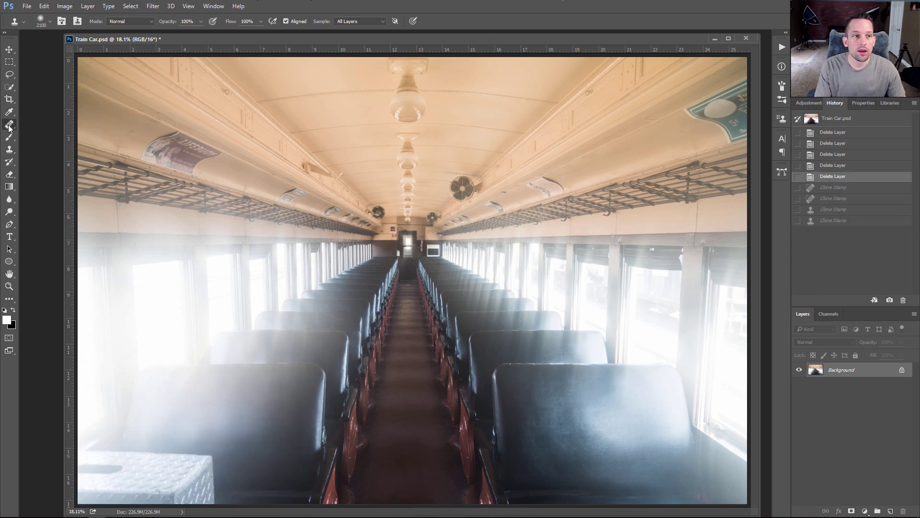
pyautogui.rightClick(9, 125)
pyautogui.click(48, 125)
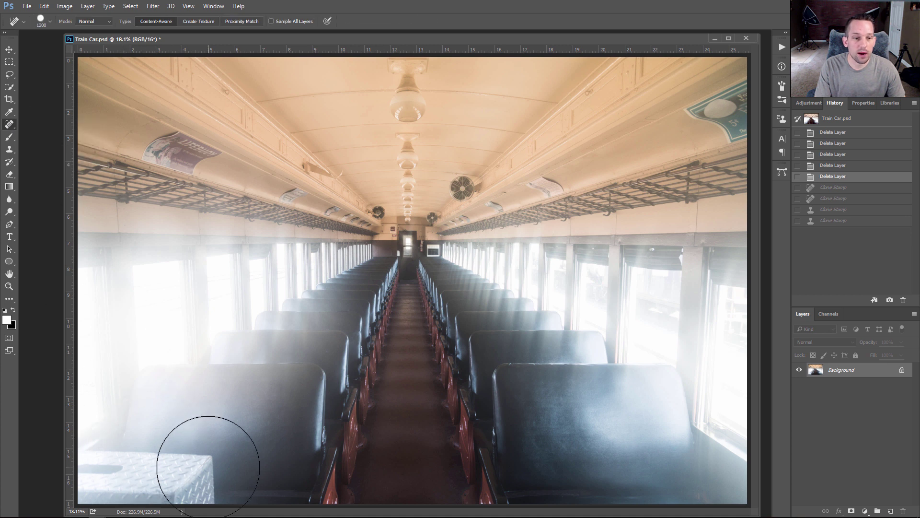
pyautogui.moveTo(208, 467); pyautogui.dragTo(124, 475)
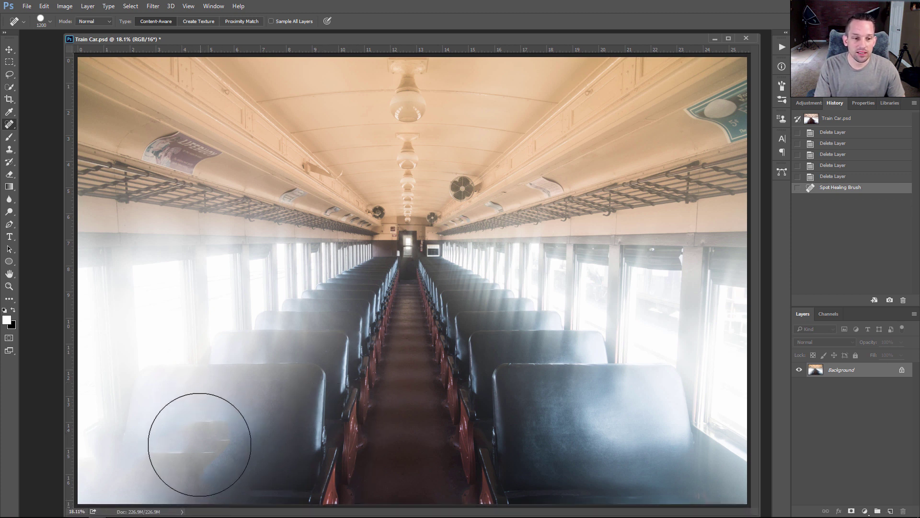
pyautogui.click(193, 441)
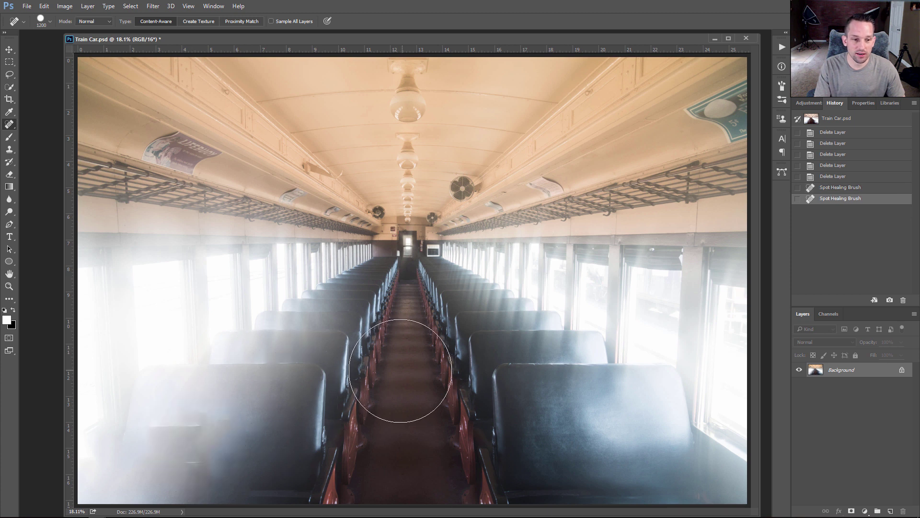
pyautogui.click(829, 177)
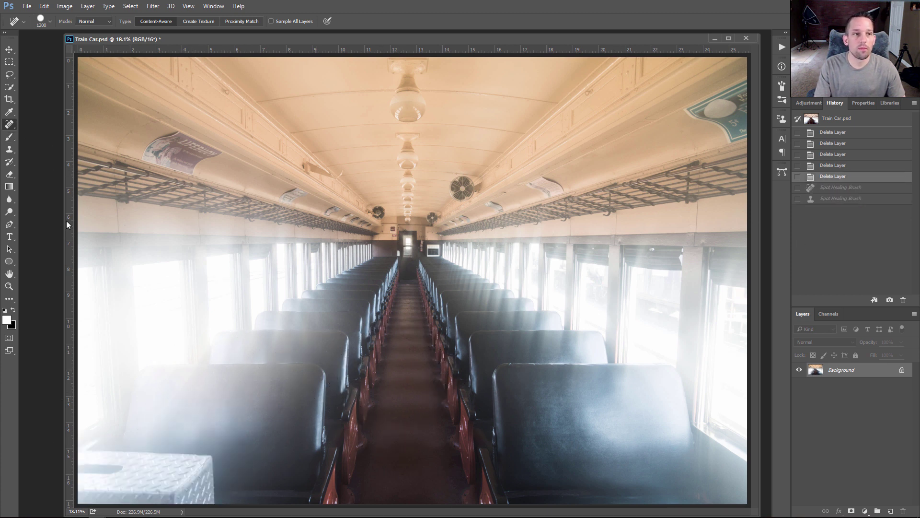
# Copy a rectangular selection of the lower-right seat back onto a new Layer 1.
pyautogui.click(11, 64)
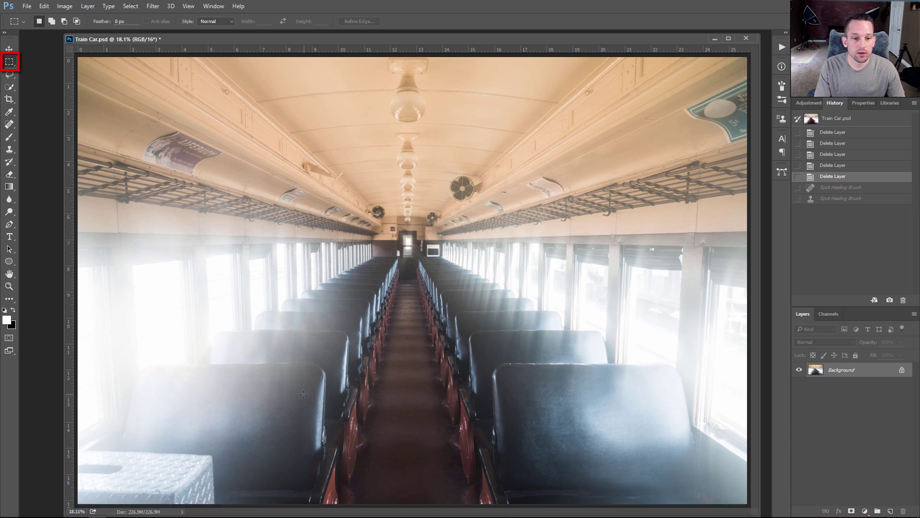
pyautogui.moveTo(303, 394); pyautogui.dragTo(39, 498)
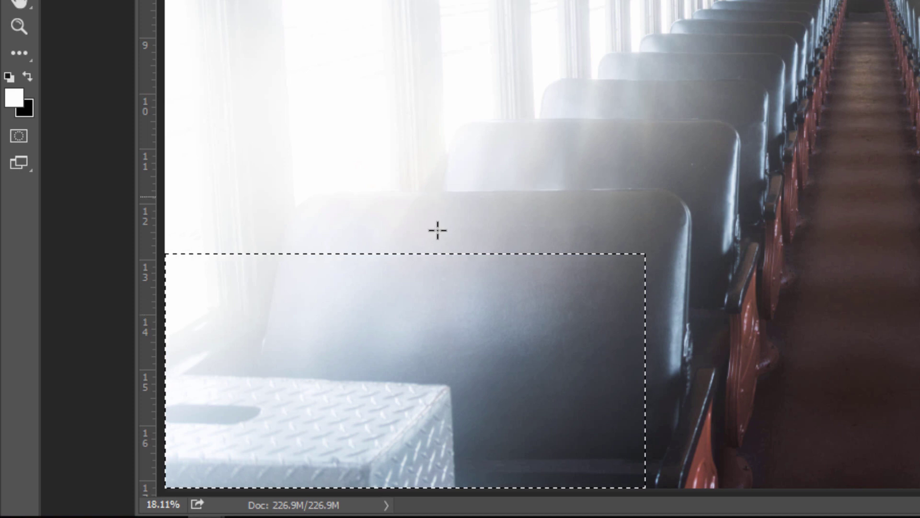
pyautogui.moveTo(438, 312); pyautogui.dragTo(545, 303)
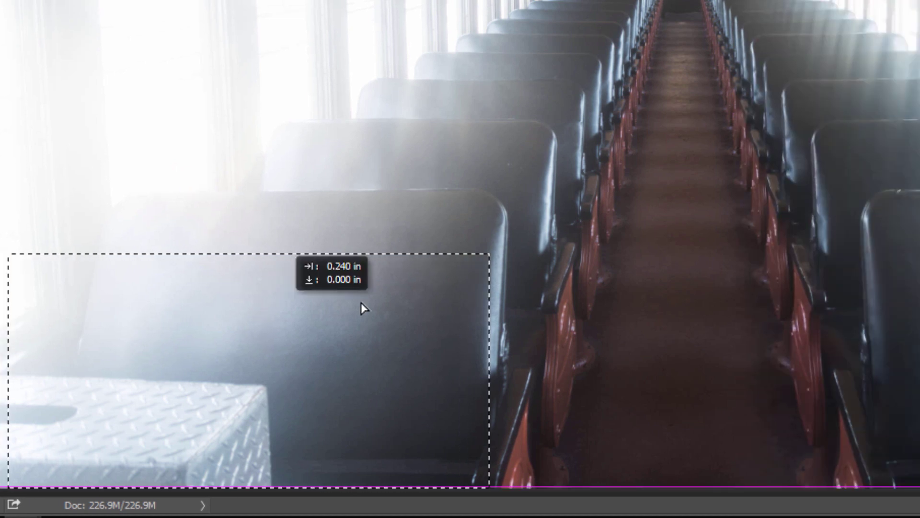
pyautogui.moveTo(361, 303); pyautogui.dragTo(682, 310)
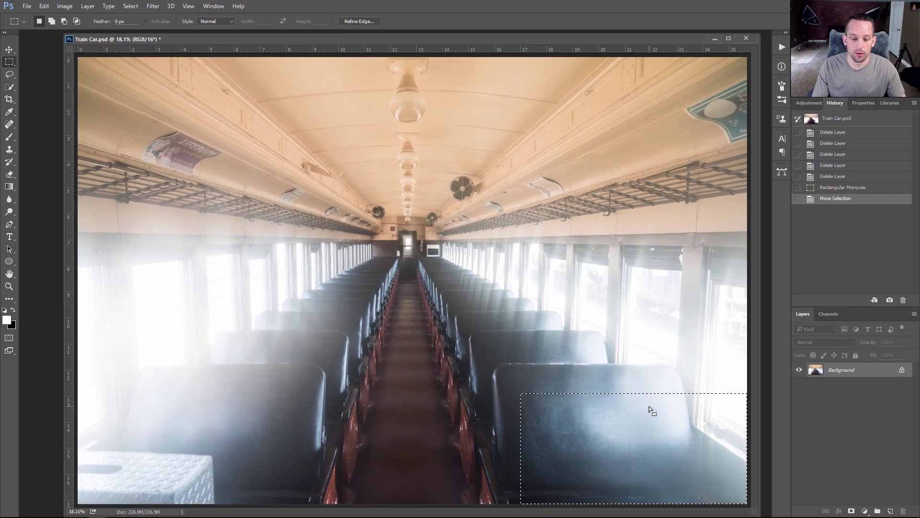
pyautogui.hotkey('ctrl', 'c')
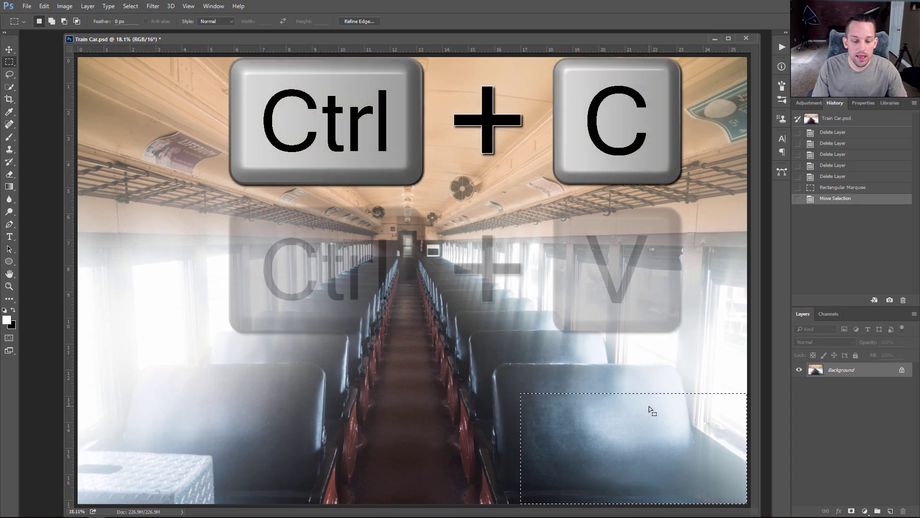
pyautogui.hotkey('ctrl', 'v')
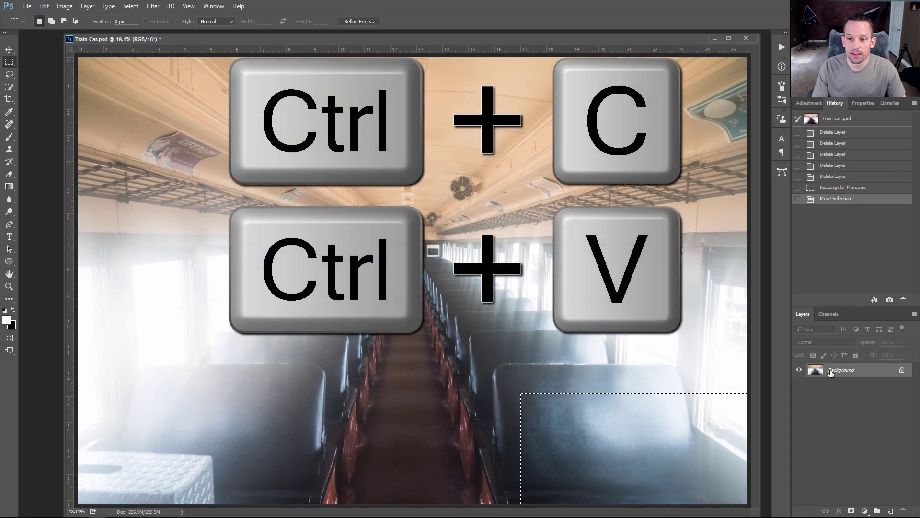
# Move the pasted seat patch toward the lower left and begin a free transform.
pyautogui.click(800, 371)
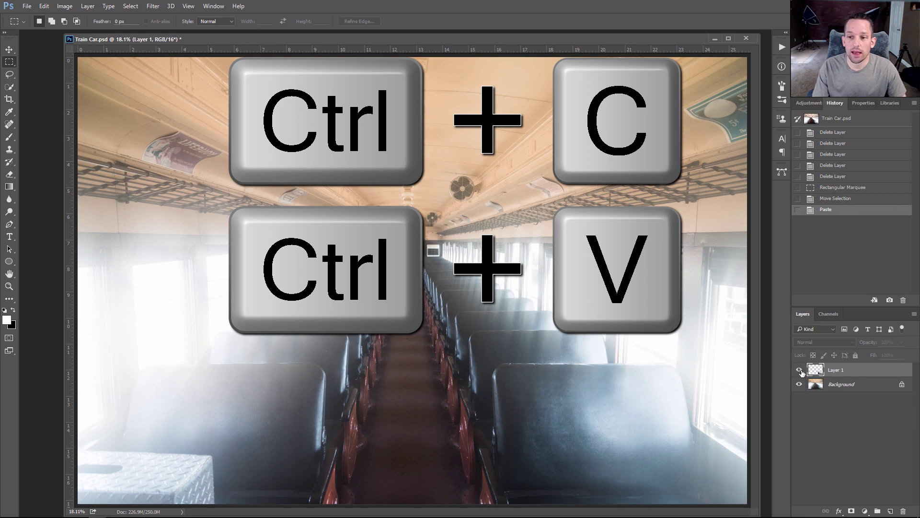
pyautogui.press('v')
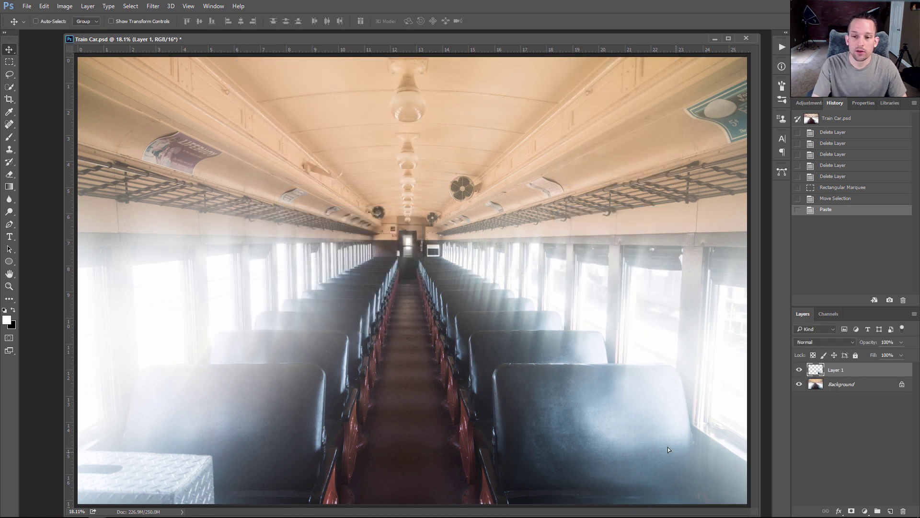
pyautogui.moveTo(580, 357); pyautogui.dragTo(395, 354)
pyautogui.hotkey('ctrl', 't')
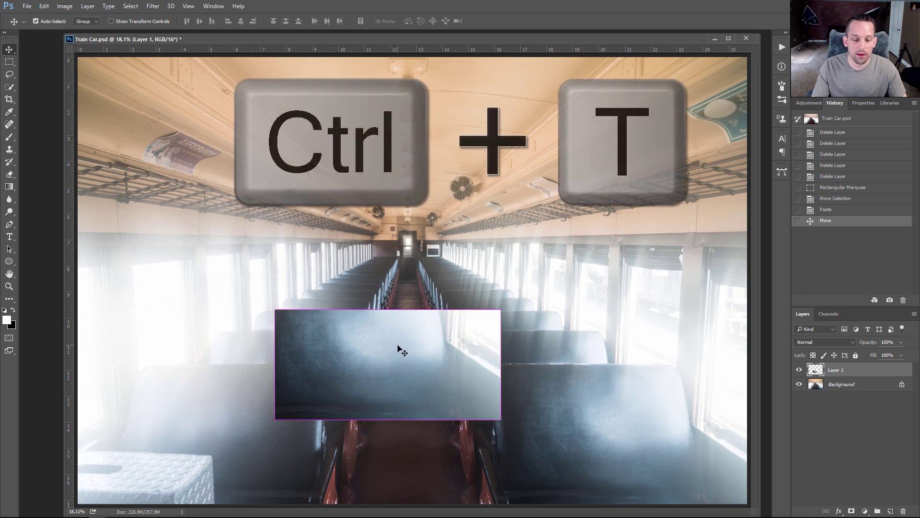
# Flip the patch horizontally over the lower-left floor box and set Layer 1 to Difference.
pyautogui.rightClick(417, 334)
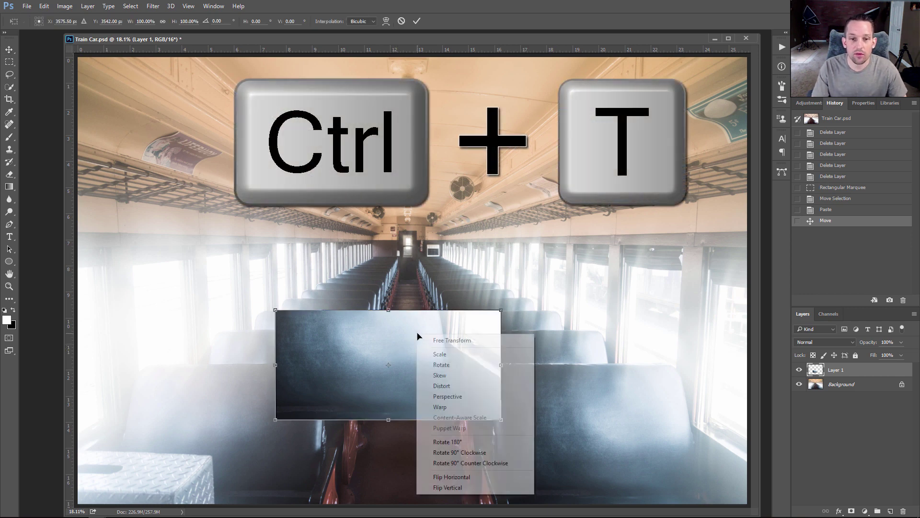
pyautogui.click(451, 477)
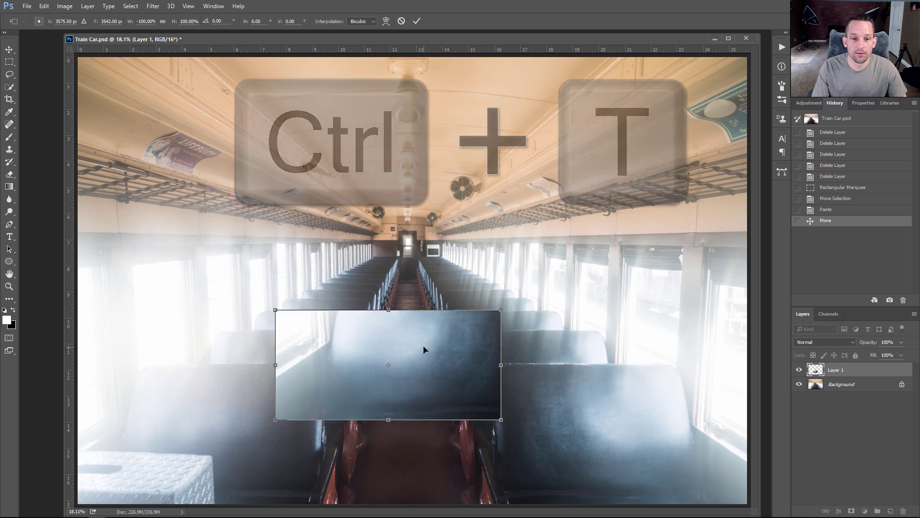
pyautogui.moveTo(422, 352); pyautogui.dragTo(222, 433)
pyautogui.press('Return')
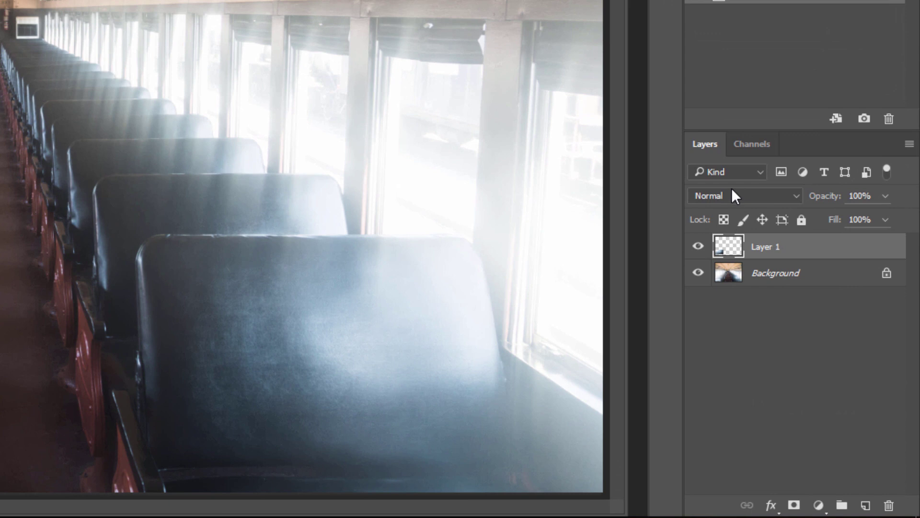
pyautogui.click(732, 192)
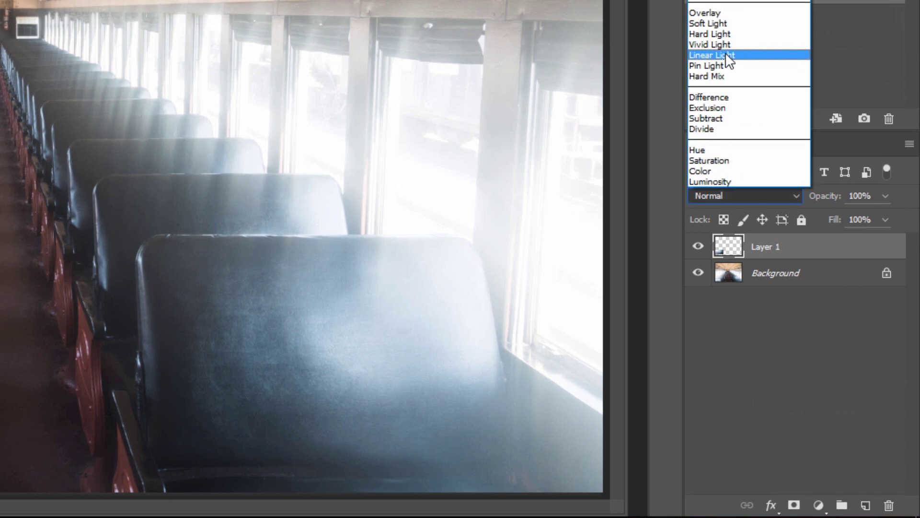
pyautogui.click(706, 97)
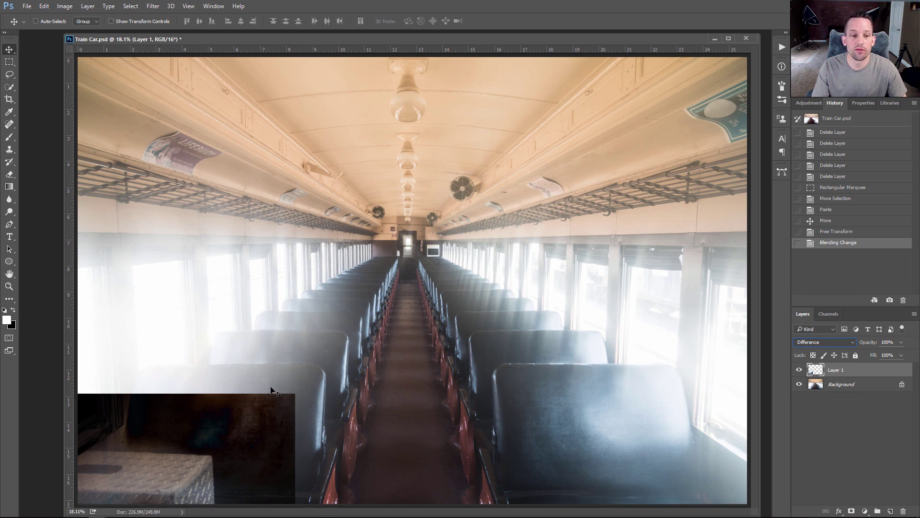
# Add a layer mask to Layer 1 and paint black along the patch's top edge with a soft 1200 px brush.
pyautogui.click(852, 511)
pyautogui.press('b')
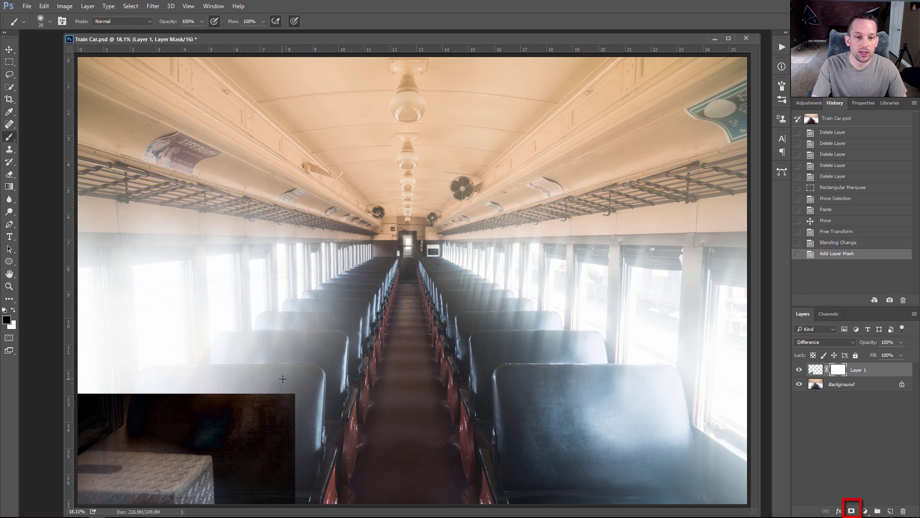
pyautogui.press(']')
pyautogui.press(']')
pyautogui.press(']')
pyautogui.press(']')
pyautogui.press(']')
pyautogui.press(']')
pyautogui.press(']')
pyautogui.press(']')
pyautogui.press(']')
pyautogui.press(']')
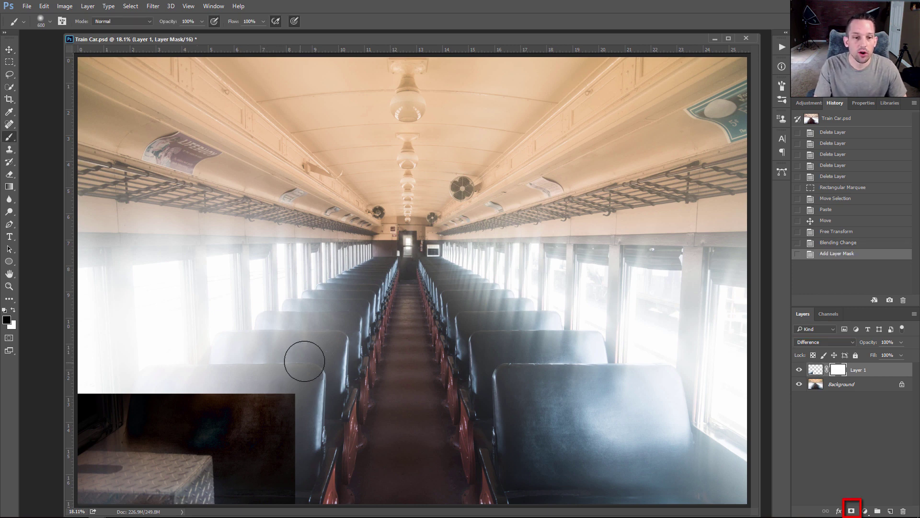
pyautogui.rightClick(309, 335)
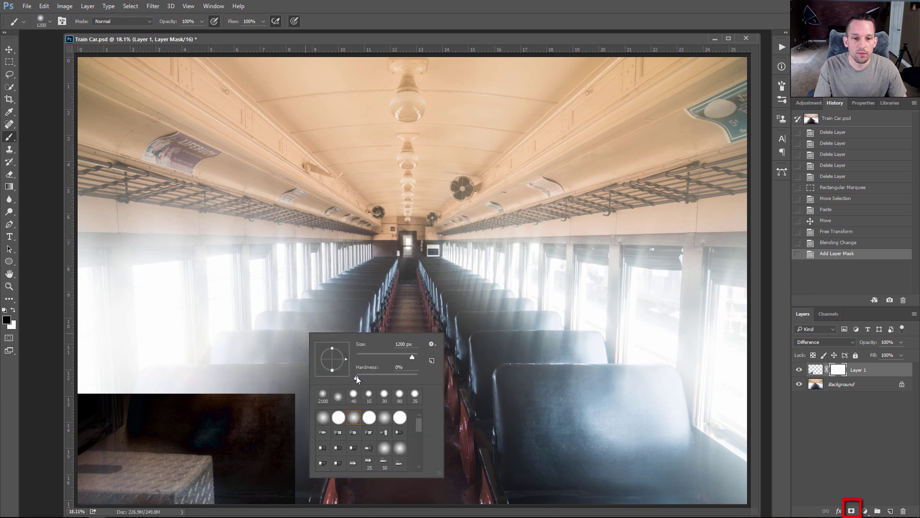
pyautogui.click(387, 199)
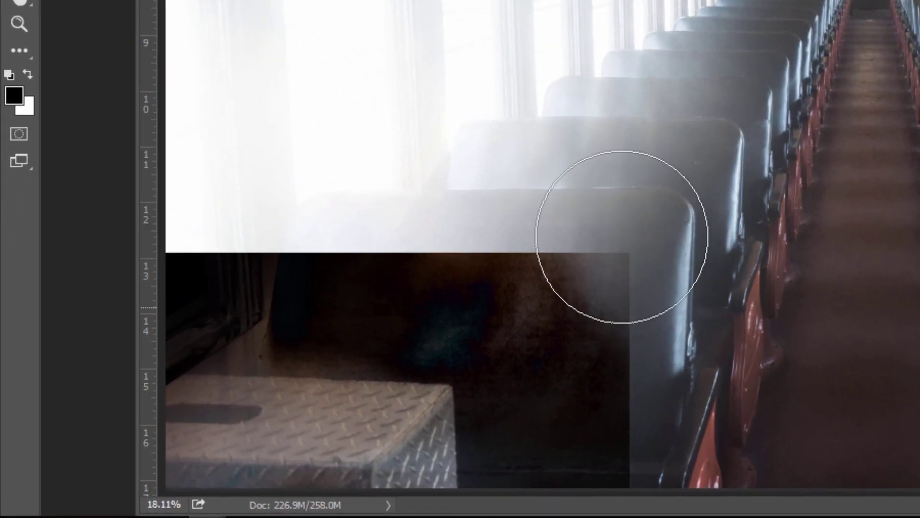
pyautogui.moveTo(622, 237)
pyautogui.mouseDown()
pyautogui.moveTo(701, 284)
pyautogui.moveTo(680, 223)
pyautogui.moveTo(601, 227)
pyautogui.moveTo(518, 206)
pyautogui.moveTo(567, 207)
pyautogui.moveTo(573, 215)
pyautogui.moveTo(263, 193)
pyautogui.moveTo(203, 219)
pyautogui.moveTo(272, 226)
pyautogui.moveTo(211, 243)
pyautogui.moveTo(334, 252)
pyautogui.moveTo(267, 245)
pyautogui.moveTo(177, 252)
pyautogui.moveTo(442, 255)
pyautogui.moveTo(587, 278)
pyautogui.moveTo(636, 387)
pyautogui.moveTo(637, 350)
pyautogui.moveTo(629, 461)
pyautogui.moveTo(622, 288)
pyautogui.moveTo(643, 348)
pyautogui.moveTo(659, 355)
pyautogui.moveTo(640, 281)
pyautogui.moveTo(655, 363)
pyautogui.moveTo(675, 346)
pyautogui.moveTo(640, 274)
pyautogui.mouseUp()
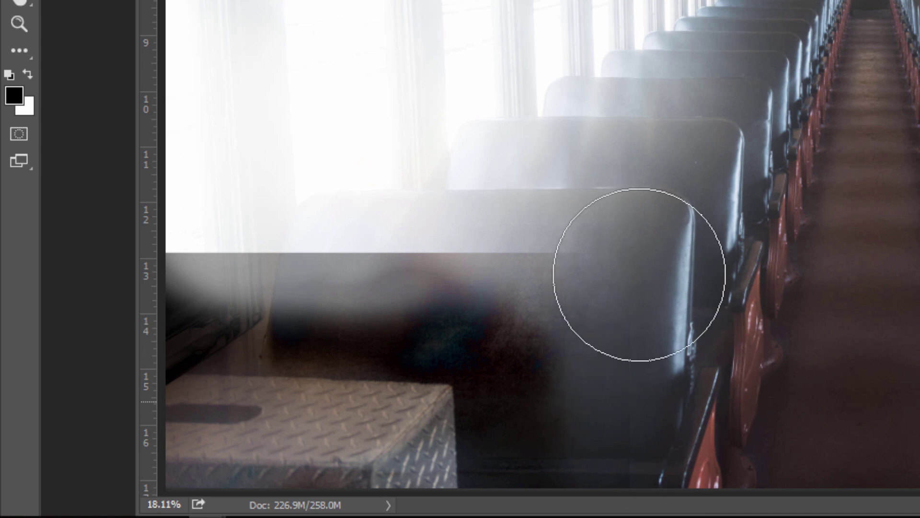
# Paint the mask with smaller and larger brushes to blend the patch into the front seat back.
pyautogui.press('[')
pyautogui.press('[')
pyautogui.press('[')
pyautogui.press('[')
pyautogui.press('[')
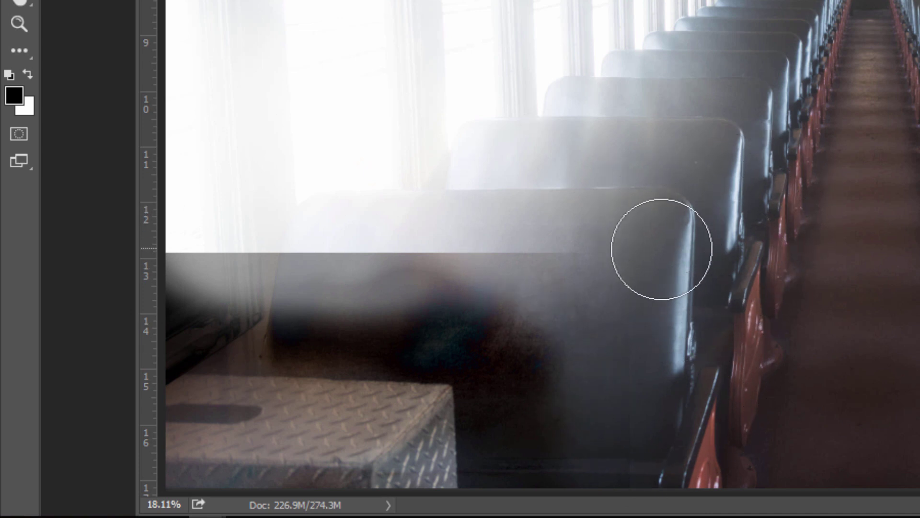
pyautogui.press('[')
pyautogui.press('[')
pyautogui.press('[')
pyautogui.press('[')
pyautogui.press('[')
pyautogui.press('[')
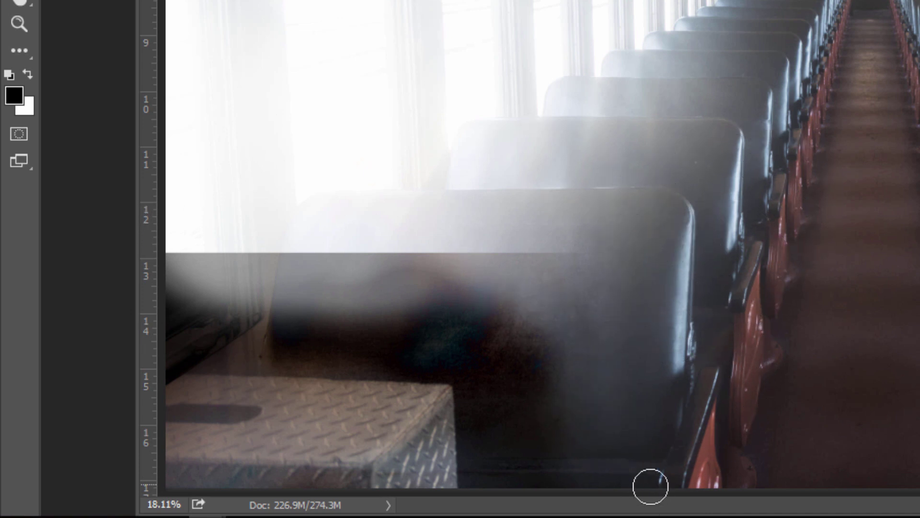
pyautogui.moveTo(532, 257); pyautogui.dragTo(476, 263)
pyautogui.press(']')
pyautogui.press(']')
pyautogui.press(']')
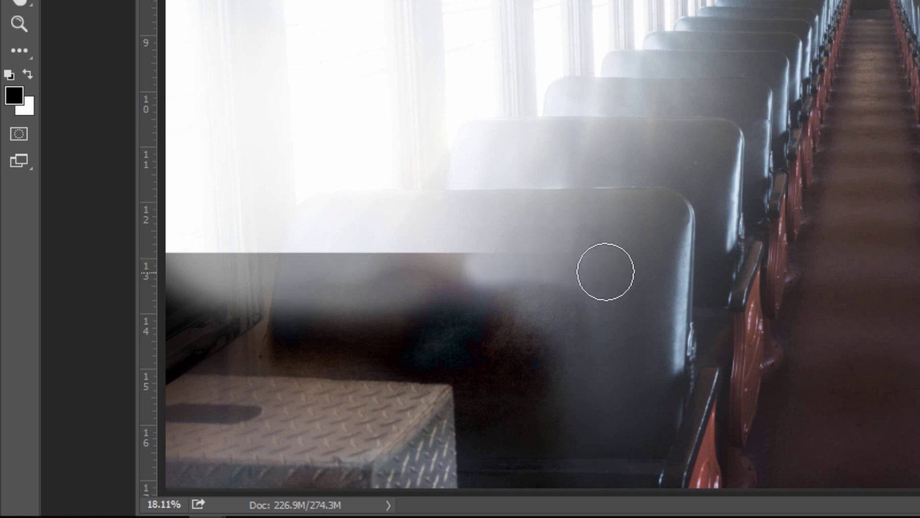
pyautogui.press(']')
pyautogui.press(']')
pyautogui.press(']')
pyautogui.press(']')
pyautogui.moveTo(553, 267)
pyautogui.mouseDown()
pyautogui.moveTo(543, 238)
pyautogui.moveTo(506, 242)
pyautogui.moveTo(412, 223)
pyautogui.moveTo(461, 213)
pyautogui.moveTo(448, 229)
pyautogui.moveTo(303, 218)
pyautogui.moveTo(324, 221)
pyautogui.moveTo(179, 233)
pyautogui.moveTo(203, 238)
pyautogui.moveTo(154, 215)
pyautogui.moveTo(279, 218)
pyautogui.mouseUp()
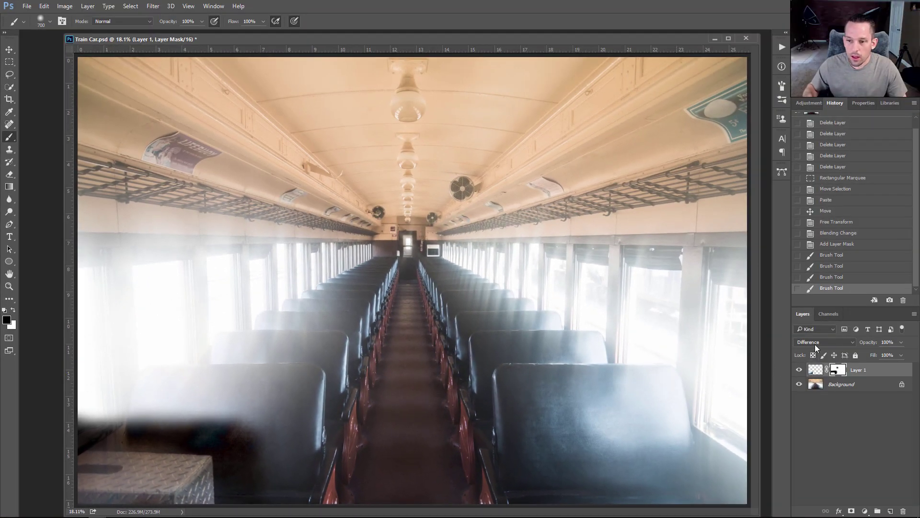
# Return Layer 1 to Normal blending and toggle its visibility to compare against the floor box.
pyautogui.click(815, 344)
pyautogui.click(812, 154)
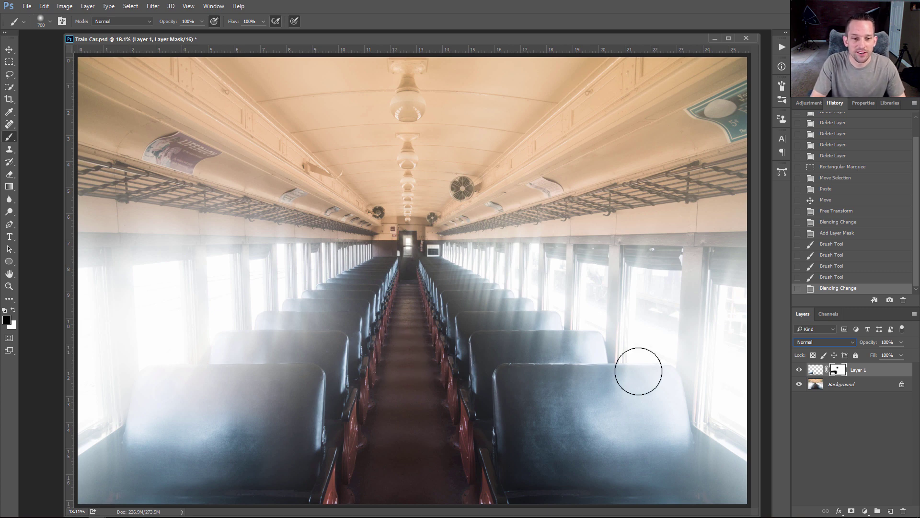
pyautogui.click(799, 370)
pyautogui.click(799, 370)
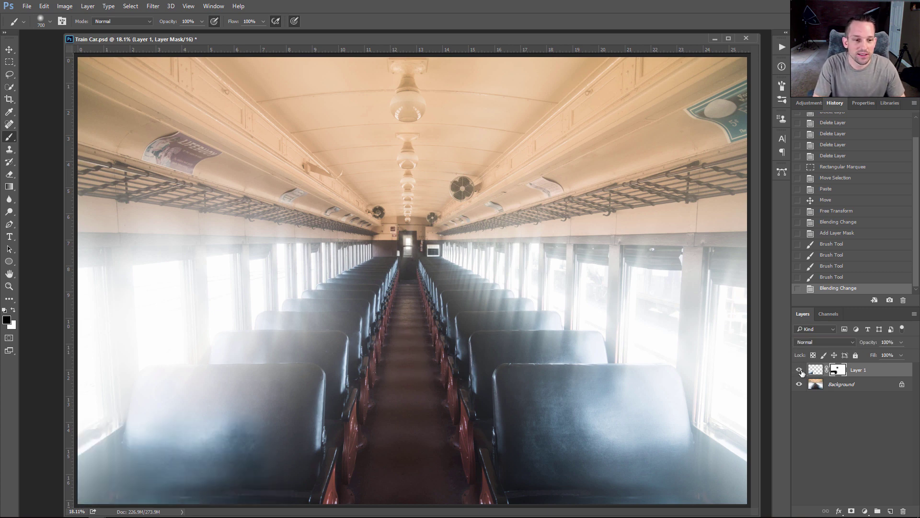
pyautogui.click(799, 370)
pyautogui.click(799, 370)
pyautogui.click(799, 370)
pyautogui.click(800, 370)
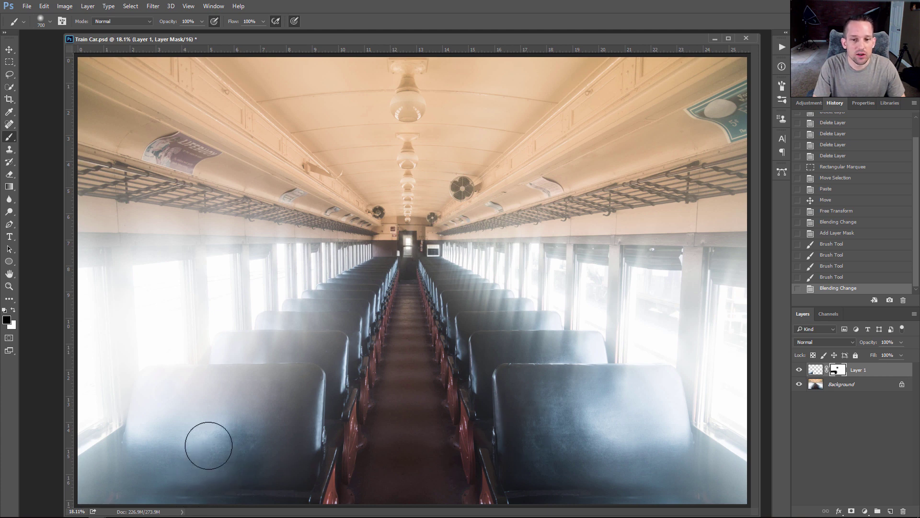
pyautogui.click(799, 370)
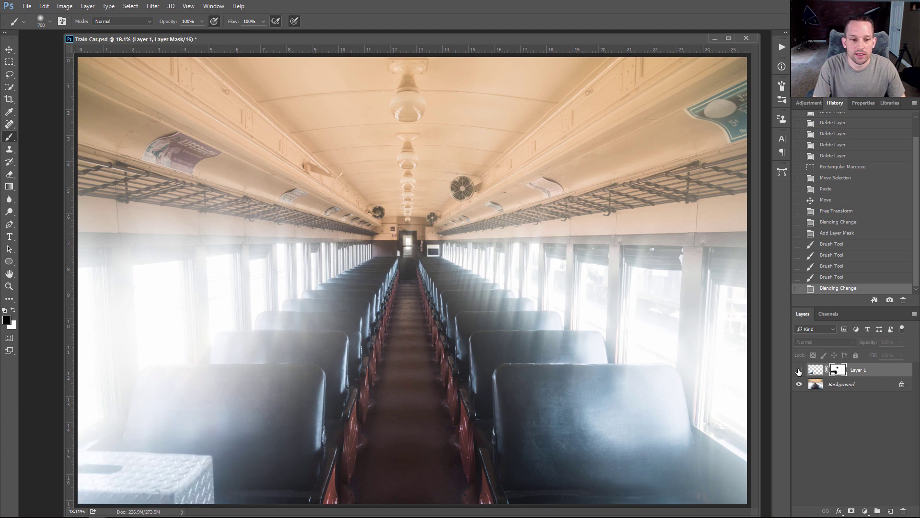
pyautogui.click(799, 370)
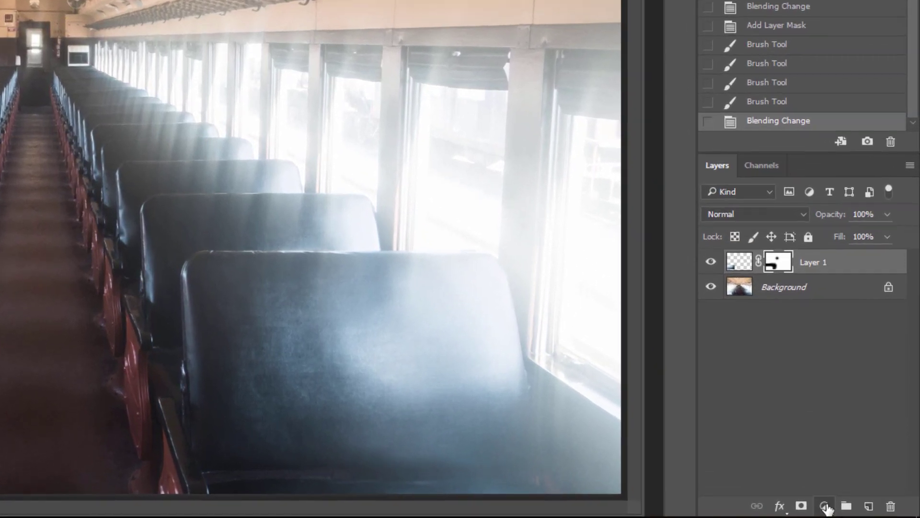
# Add a Curves 1 layer clipped to Layer 1 with a point at input 96, output 150.
pyautogui.click(865, 512)
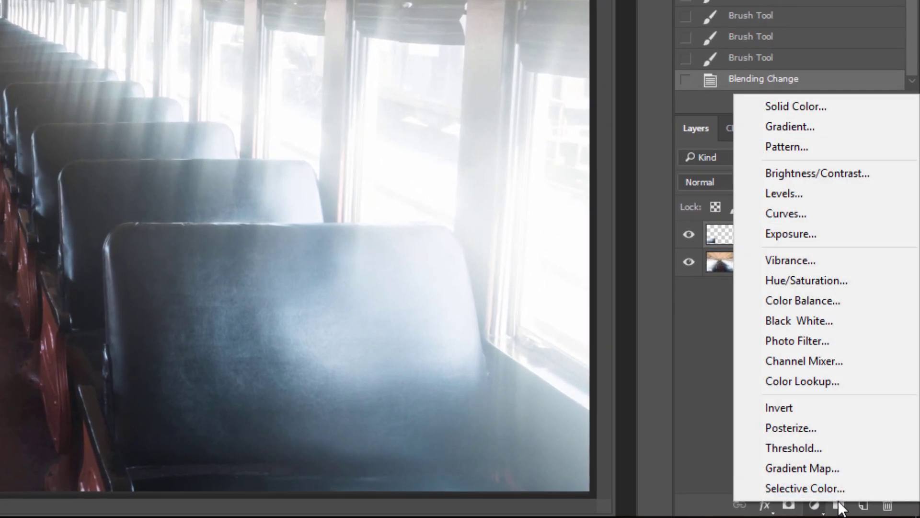
pyautogui.click(800, 211)
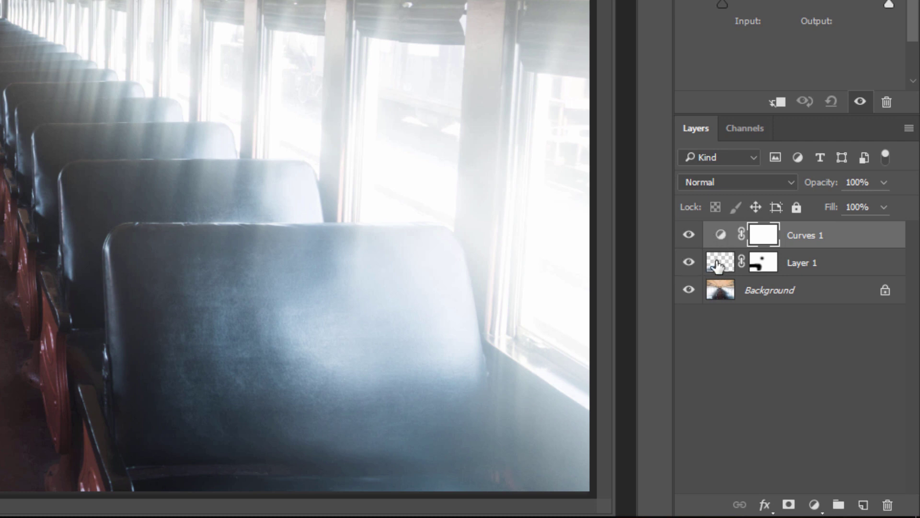
pyautogui.press('alt')
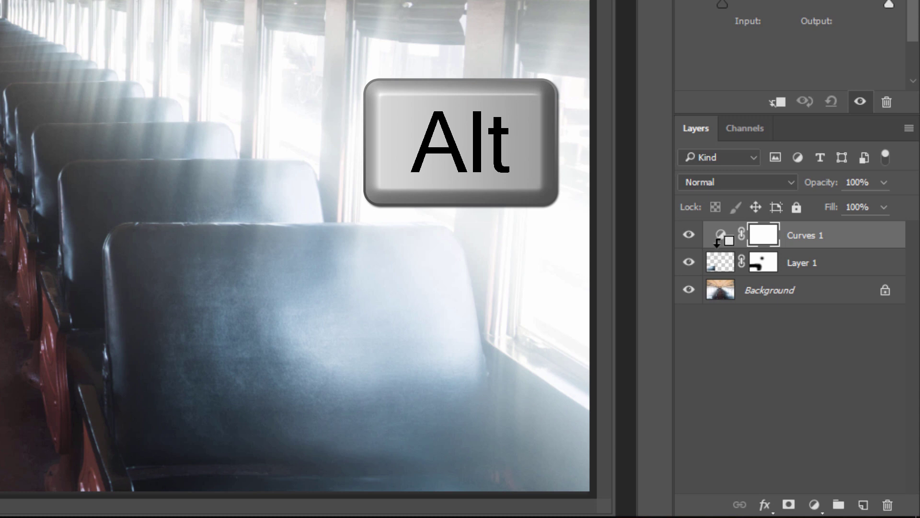
pyautogui.keyDown('alt'); pyautogui.click(722, 238); pyautogui.keyUp('alt')
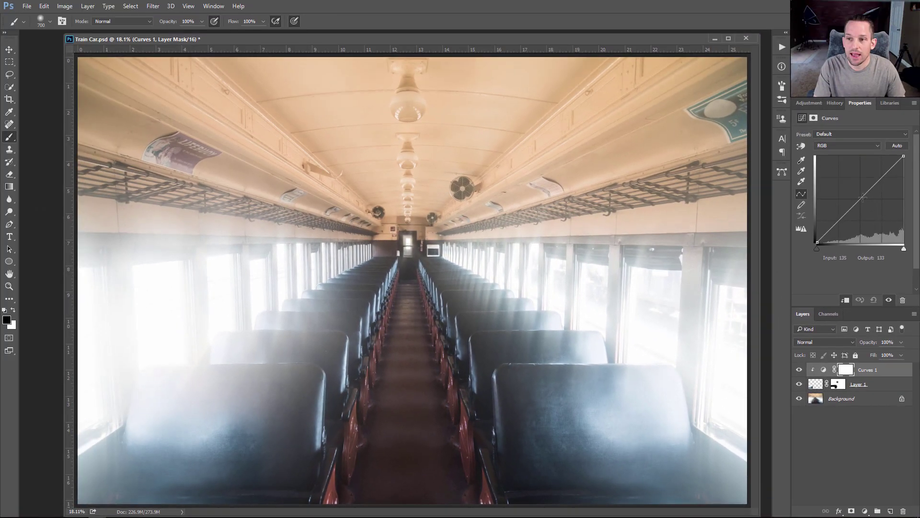
pyautogui.moveTo(837, 223); pyautogui.dragTo(842, 205)
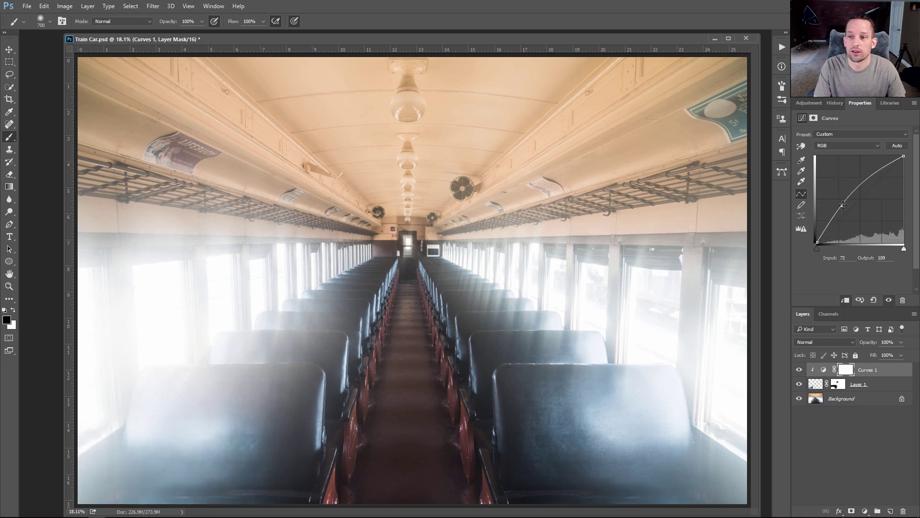
pyautogui.moveTo(842, 205)
pyautogui.mouseDown()
pyautogui.moveTo(863, 222)
pyautogui.moveTo(850, 191)
pyautogui.mouseUp()
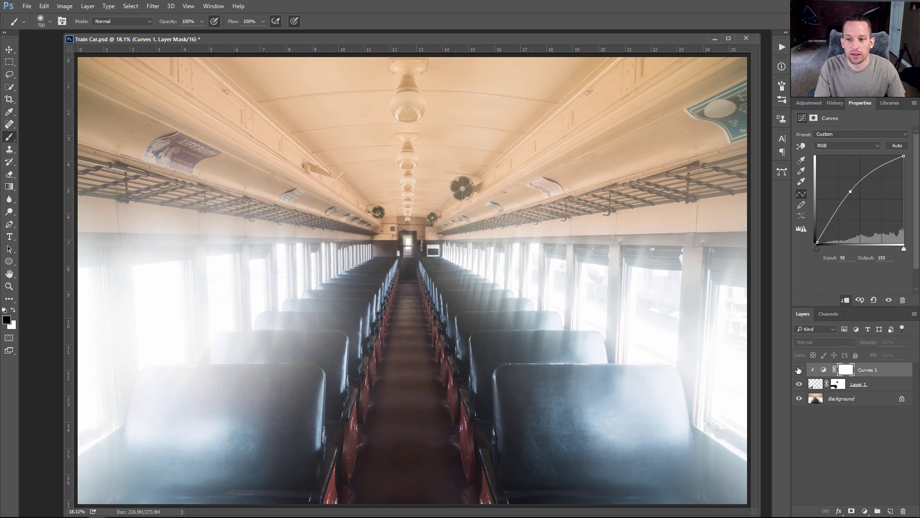
# Toggle Curves 1 and Layer 1 visibility to compare the brightened patch with the original box.
pyautogui.click(799, 370)
pyautogui.click(799, 369)
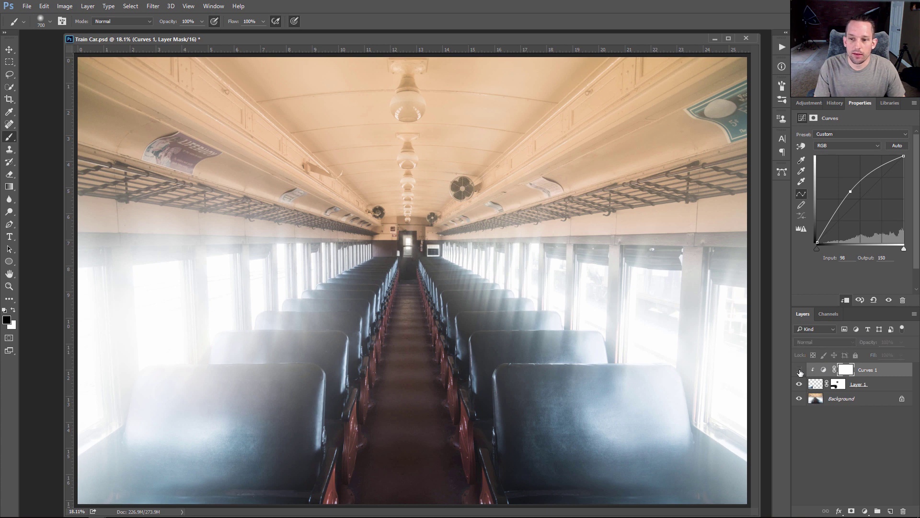
pyautogui.click(799, 370)
pyautogui.click(799, 370)
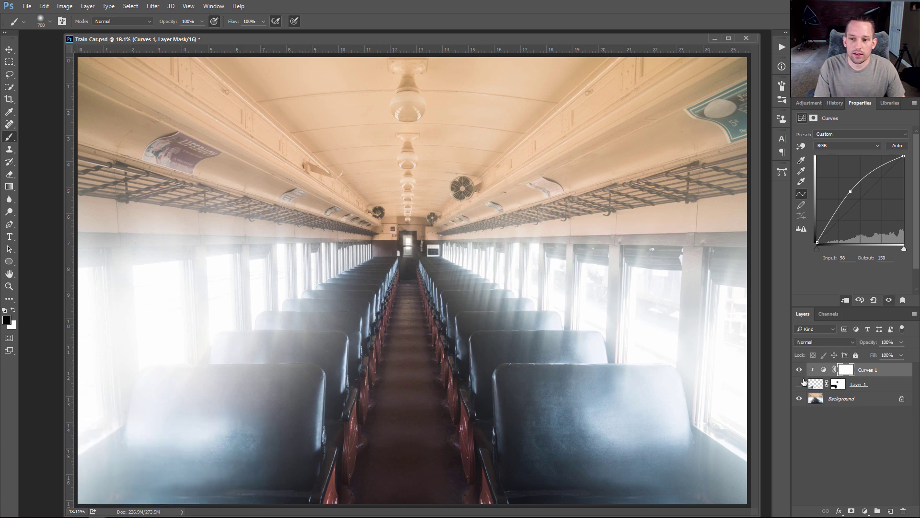
pyautogui.click(799, 384)
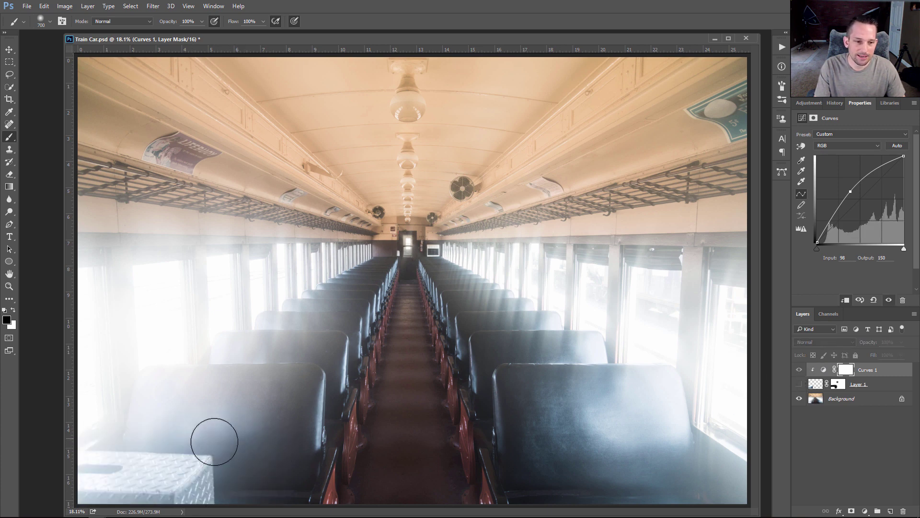
pyautogui.click(799, 384)
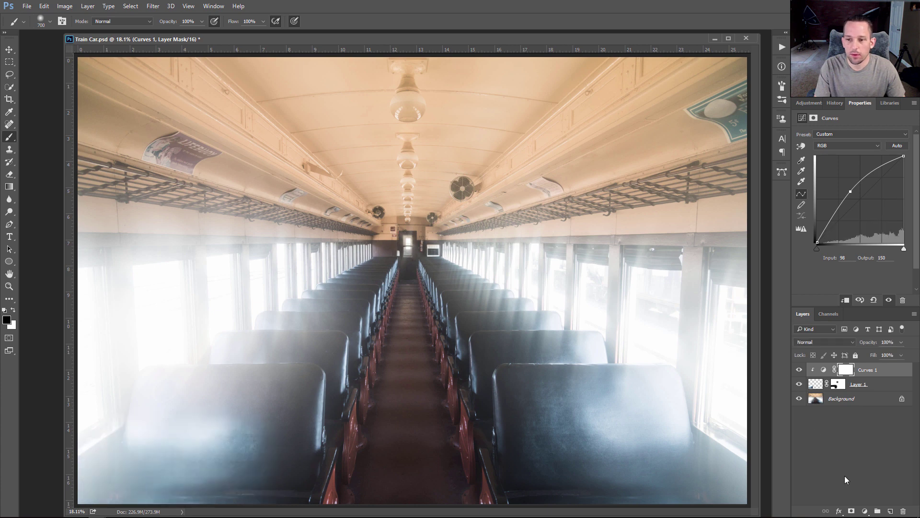
# Add a Hue/Saturation 1 layer clipped above Curves 1.
pyautogui.click(864, 512)
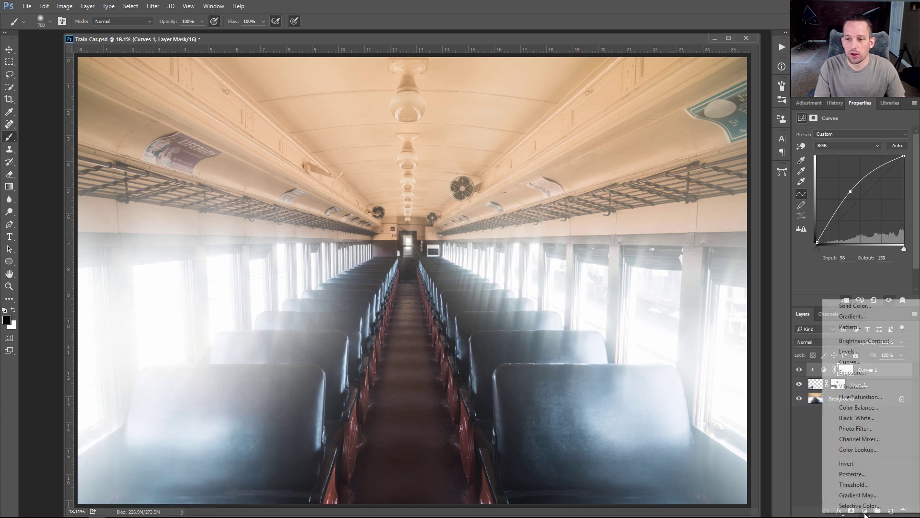
pyautogui.click(859, 400)
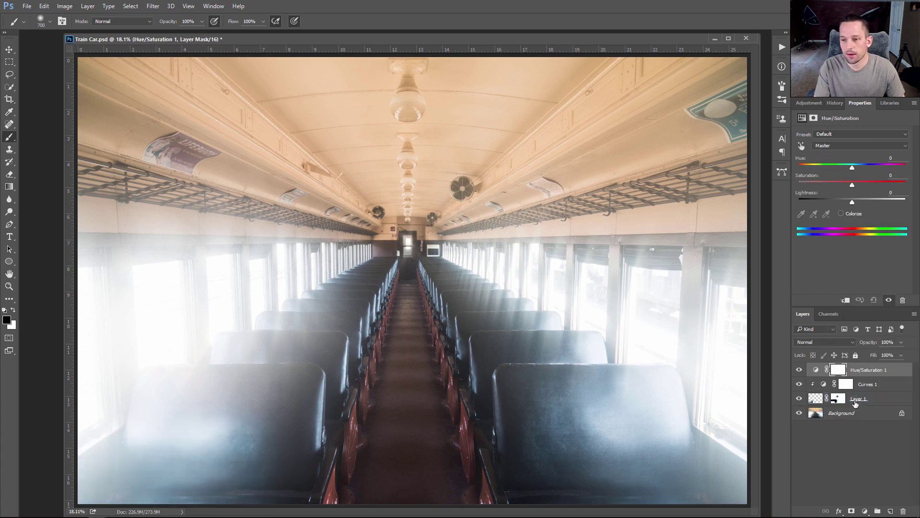
pyautogui.press('alt')
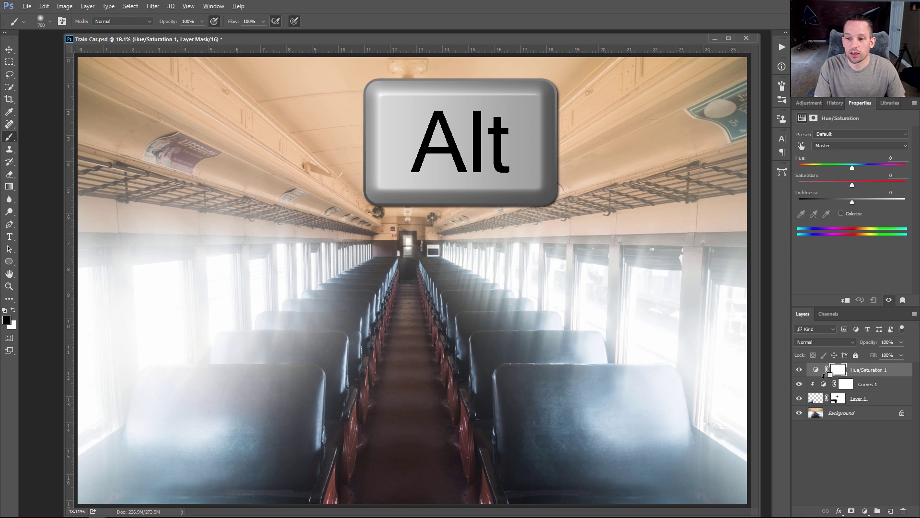
pyautogui.keyDown('alt'); pyautogui.click(823, 375); pyautogui.keyUp('alt')
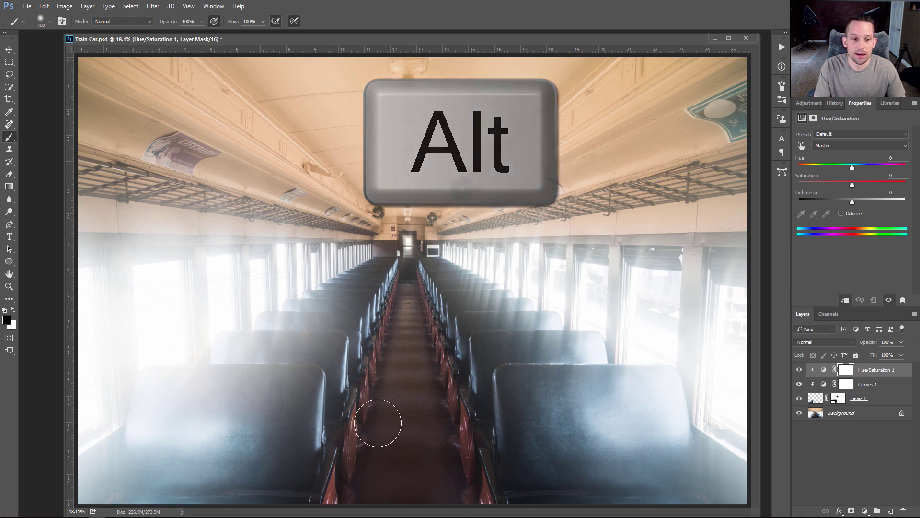
# Sample the blue seat to target Cyans and lower Cyans saturation to -40.
pyautogui.click(804, 147)
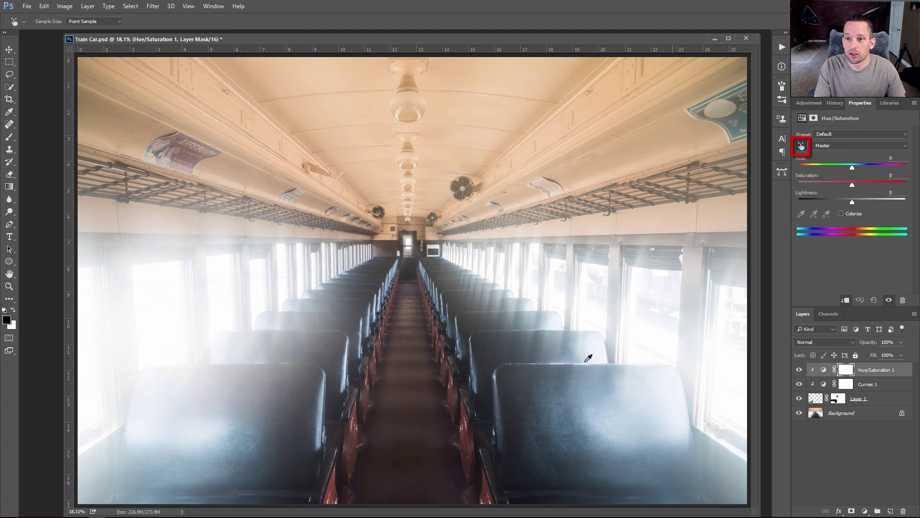
pyautogui.click(232, 446)
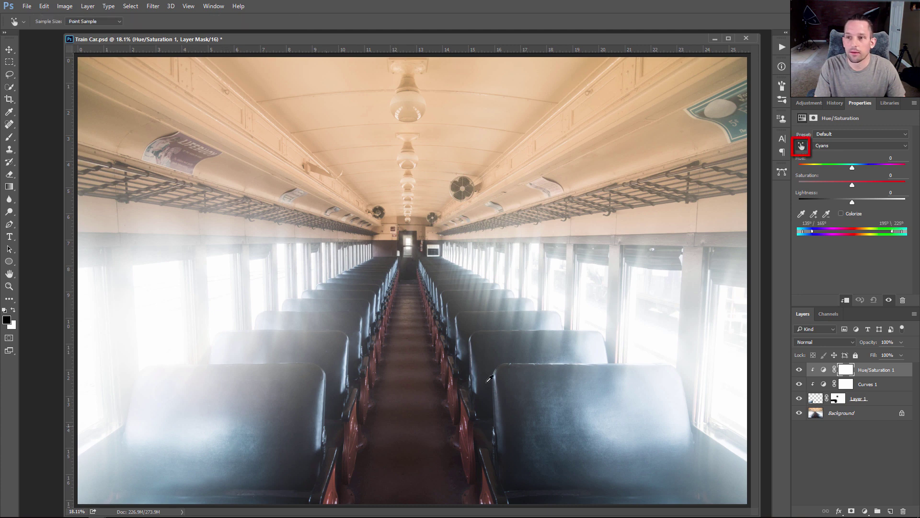
pyautogui.moveTo(851, 167); pyautogui.dragTo(890, 168)
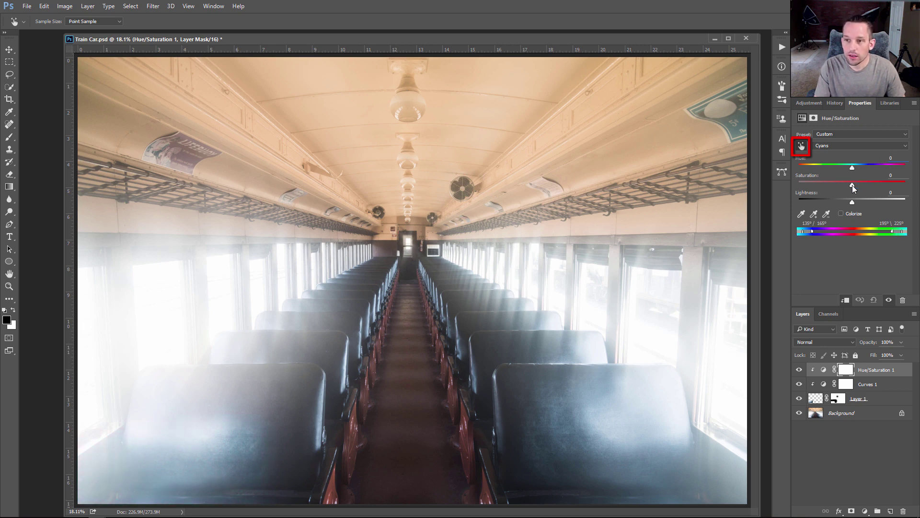
pyautogui.moveTo(829, 185); pyautogui.dragTo(821, 183)
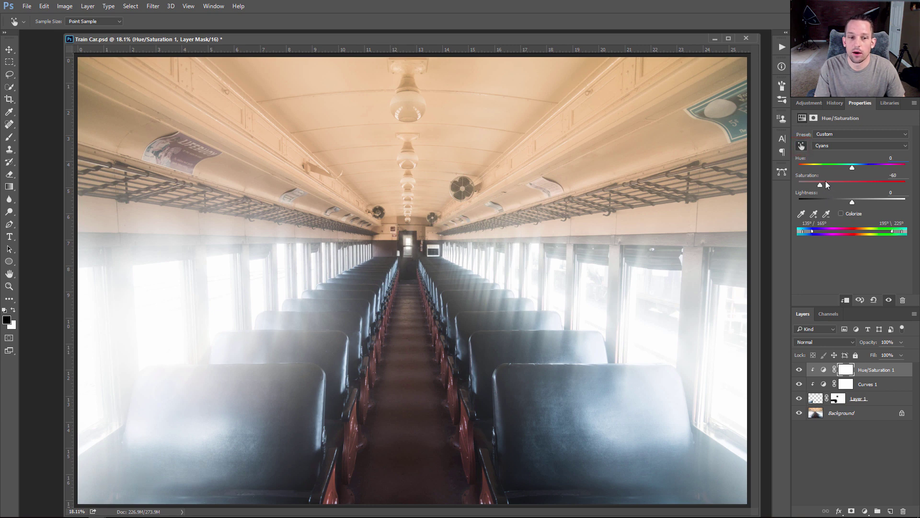
pyautogui.moveTo(799, 370)
pyautogui.mouseDown()
pyautogui.moveTo(795, 402)
pyautogui.moveTo(797, 371)
pyautogui.mouseUp()
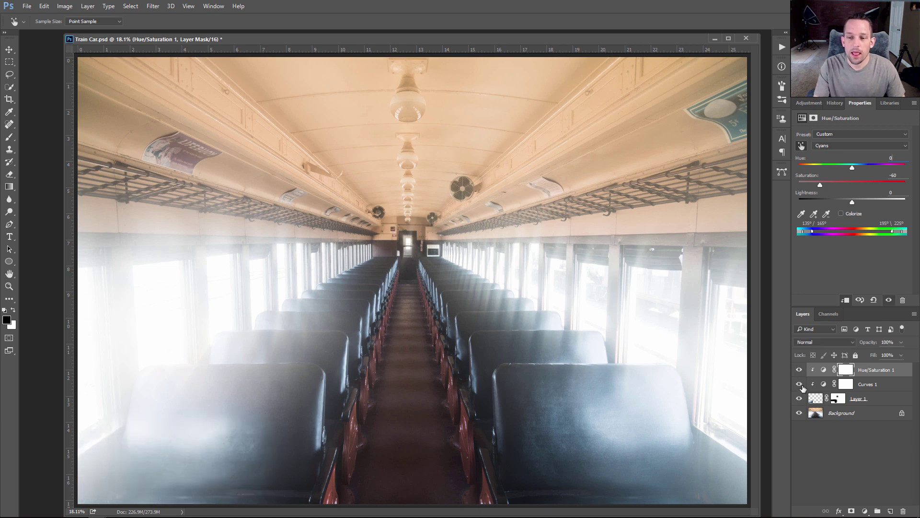
pyautogui.hotkey('ctrl', 'z')
pyautogui.press('b')
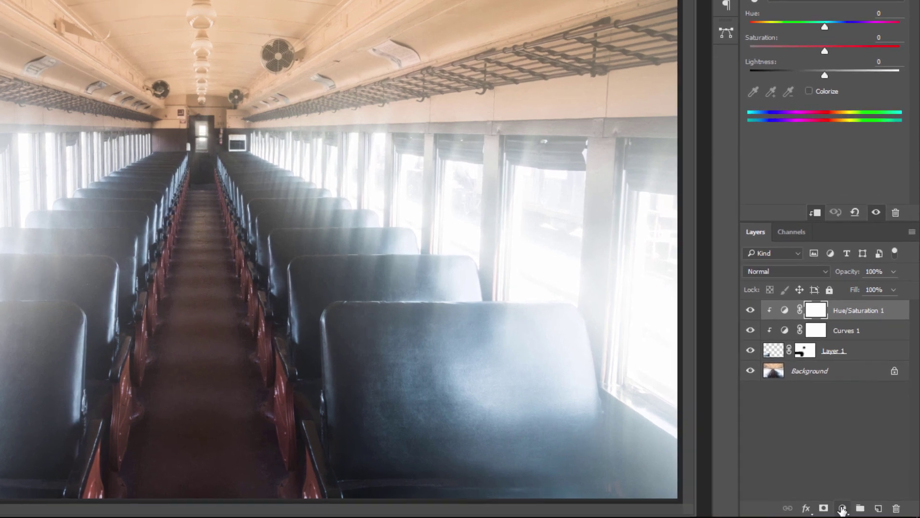
# Add a Color Lookup 1 layer using the Cine Maroon f64 Academy DeviceLink look.
pyautogui.click(859, 511)
pyautogui.click(833, 417)
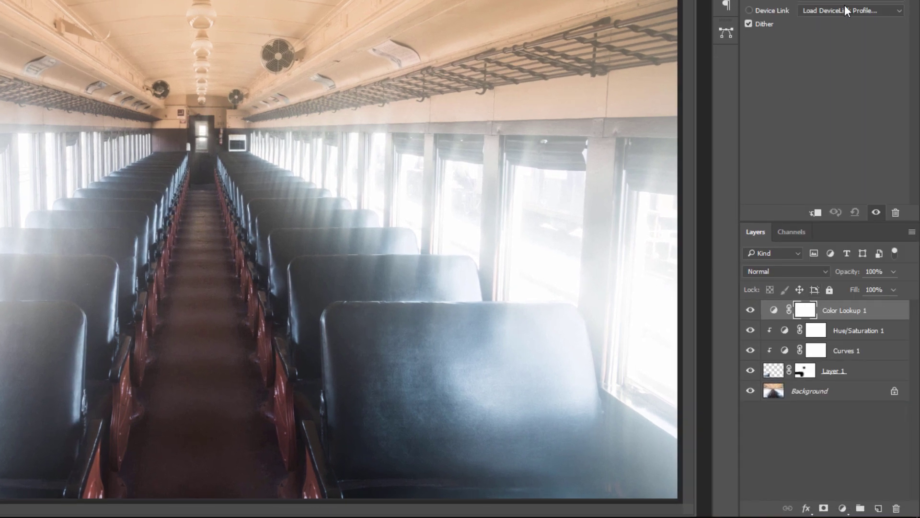
pyautogui.click(838, 11)
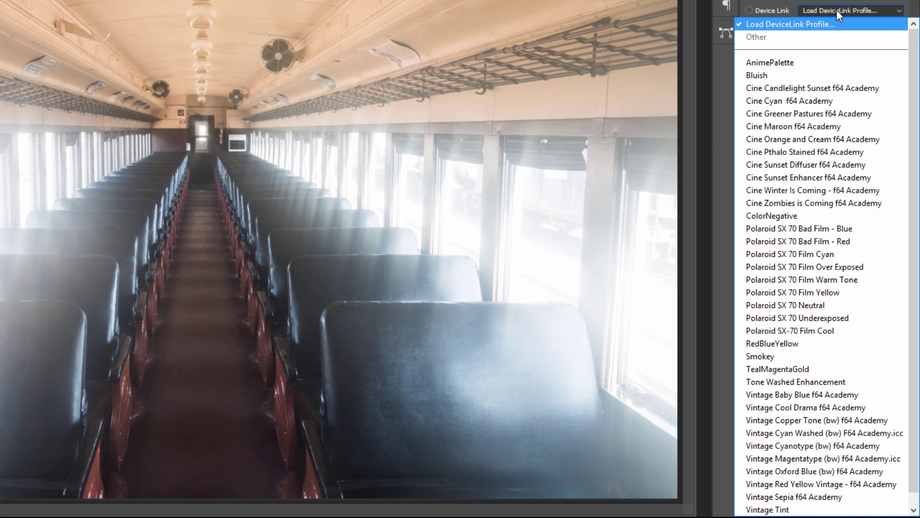
pyautogui.click(816, 127)
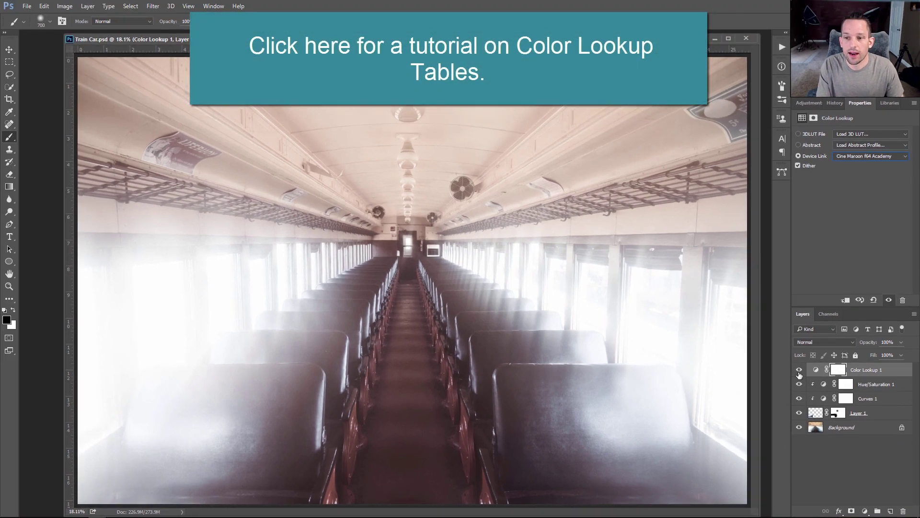
# Toggle the Color Lookup and all edits off and on to compare with the original photo.
pyautogui.click(797, 367)
pyautogui.click(797, 367)
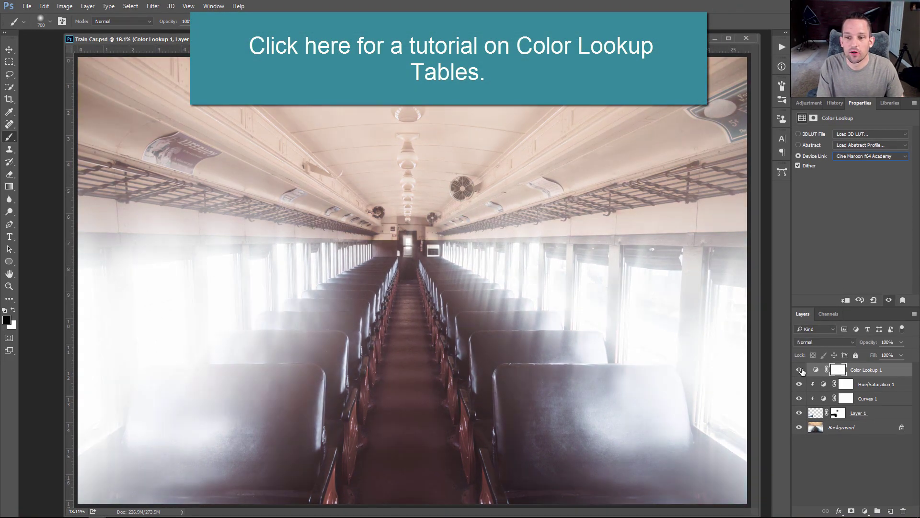
pyautogui.click(802, 370)
pyautogui.click(802, 370)
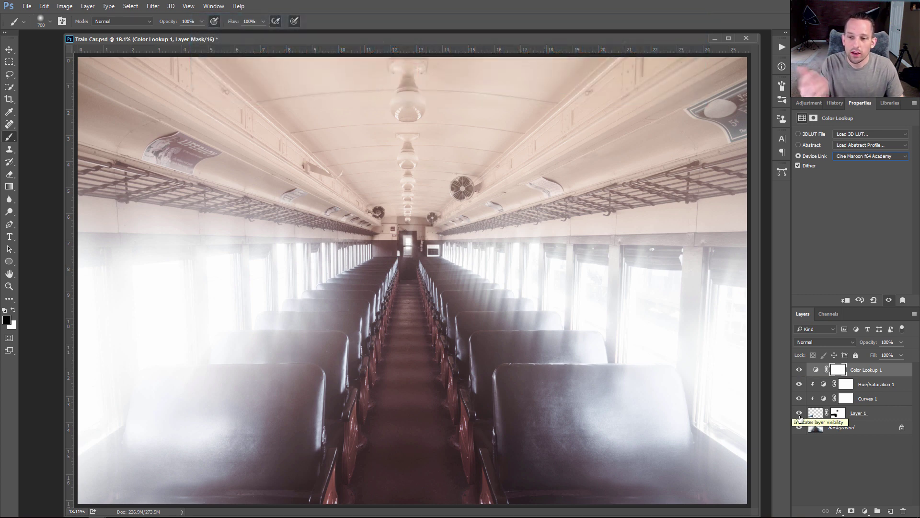
pyautogui.keyDown('alt'); pyautogui.click(798, 427); pyautogui.keyUp('alt')
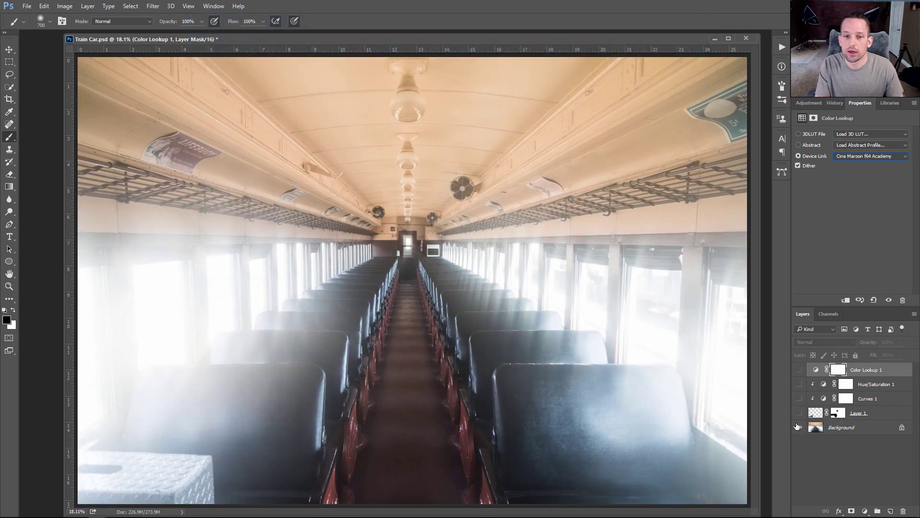
pyautogui.keyDown('alt'); pyautogui.click(799, 427); pyautogui.keyUp('alt')
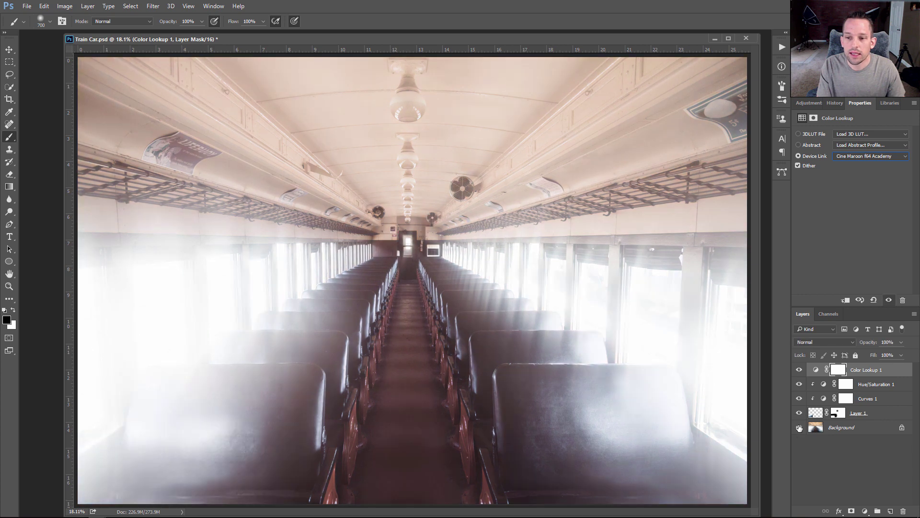